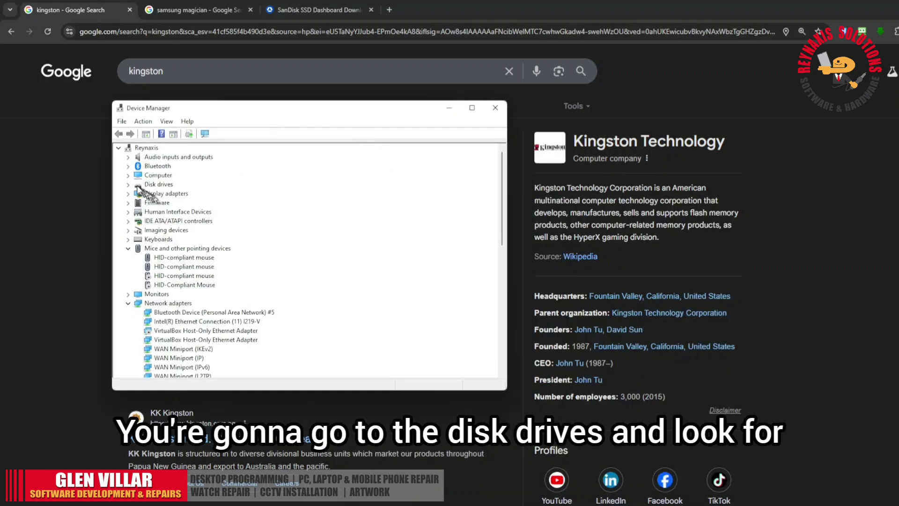
Expand Disk drives in Device Manager and pick out the KINGSTON SA400S37240G among the drive entries.
{"action": "left_click", "coordinate": [128, 184]}
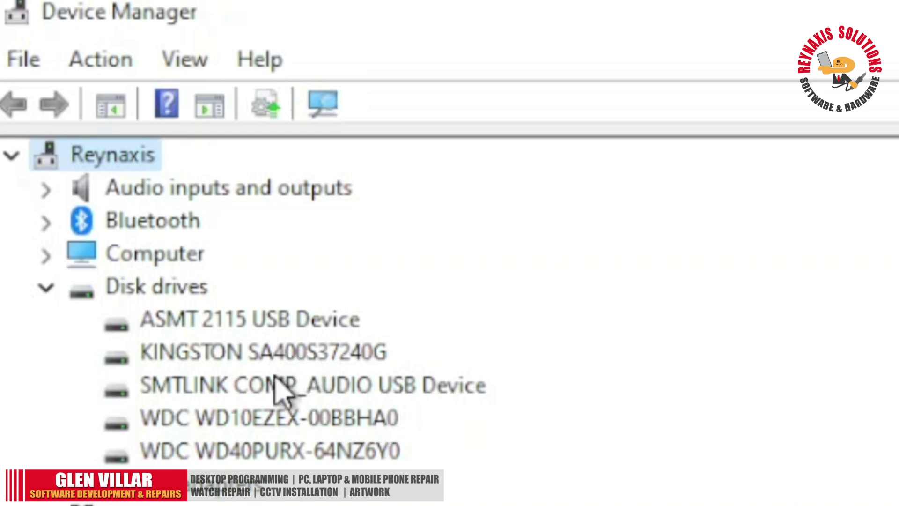
{"action": "left_click", "coordinate": [283, 388]}
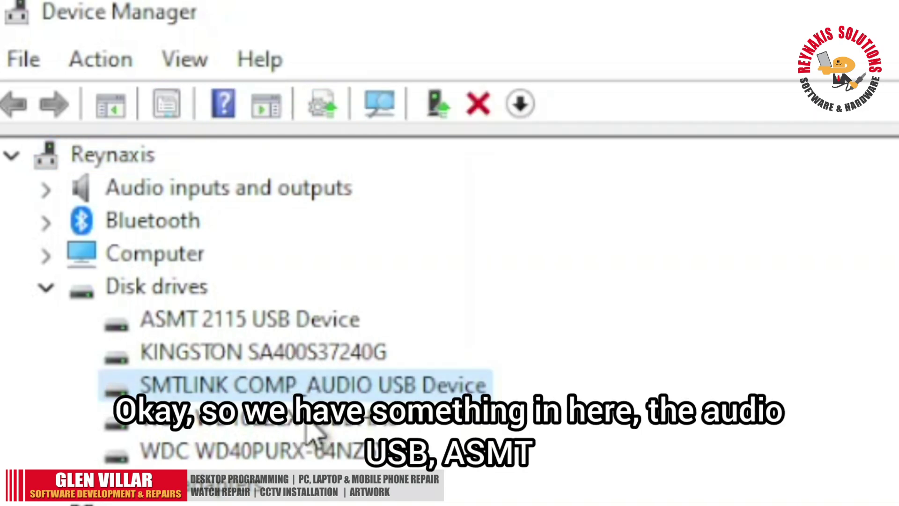
{"action": "left_click", "coordinate": [313, 323]}
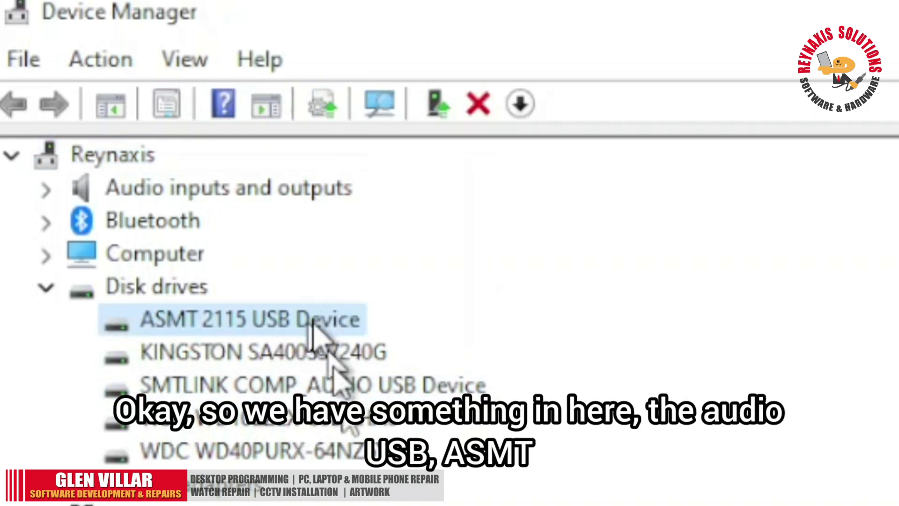
{"action": "left_click", "coordinate": [344, 450]}
{"action": "left_click", "coordinate": [351, 415]}
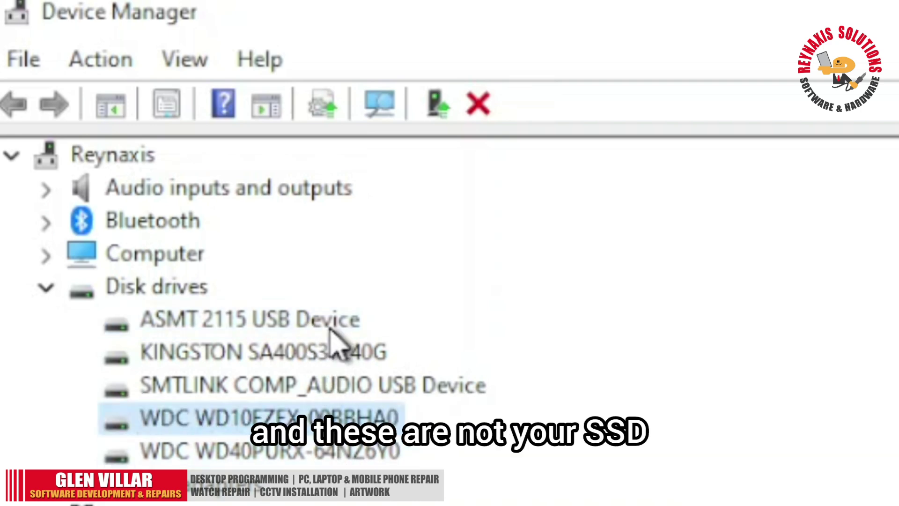
{"action": "left_click", "coordinate": [331, 323]}
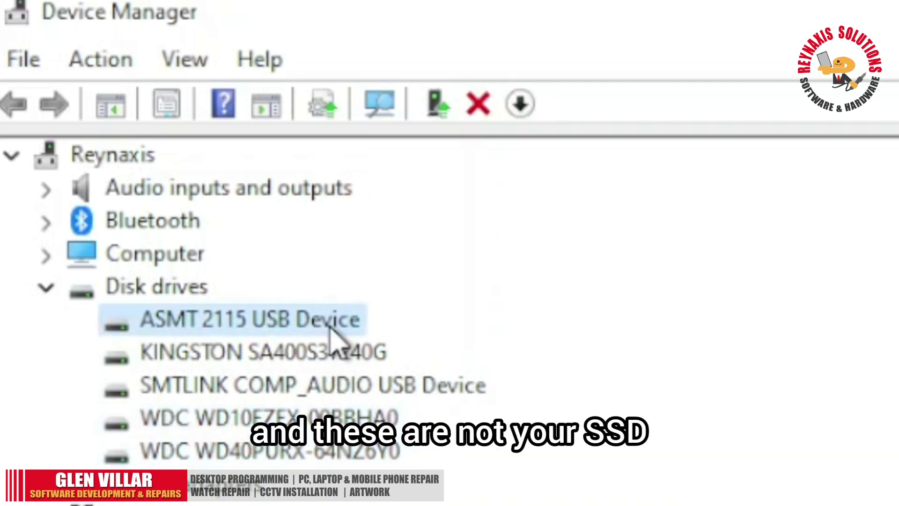
{"action": "left_click", "coordinate": [300, 352]}
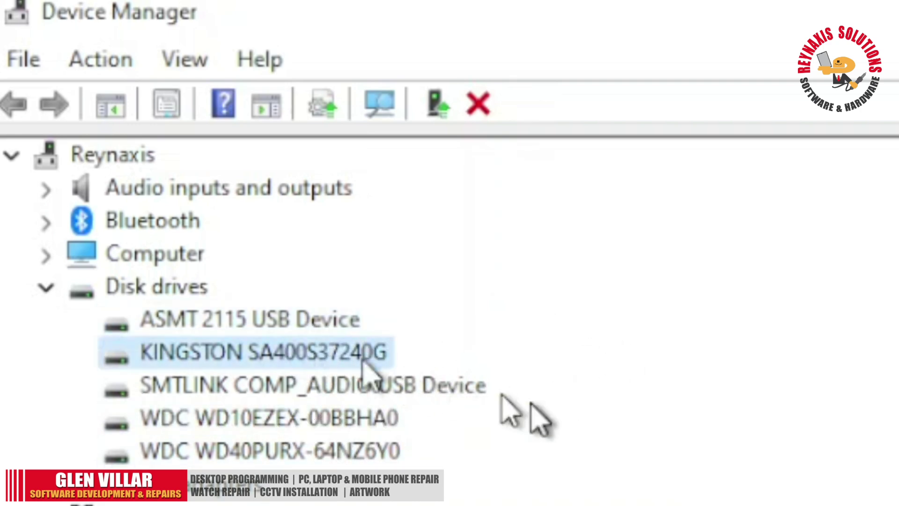
{"action": "right_click", "coordinate": [338, 360]}
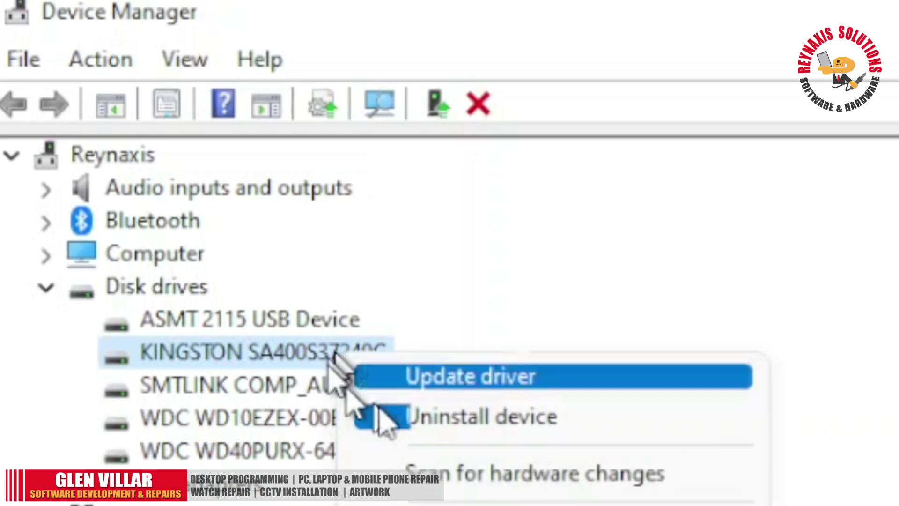
{"action": "left_click", "coordinate": [355, 415]}
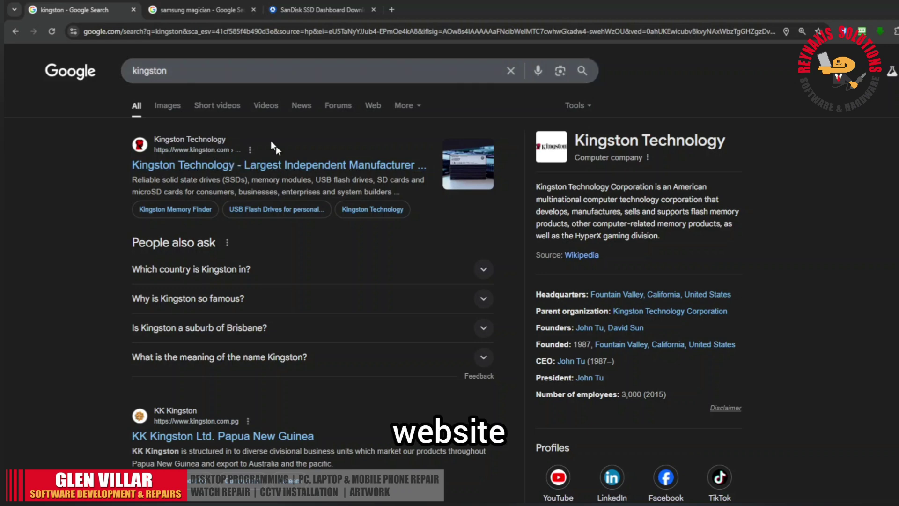
Go to the official kingston.com site and search it for 'ssd manager'.
{"action": "left_click", "coordinate": [214, 169]}
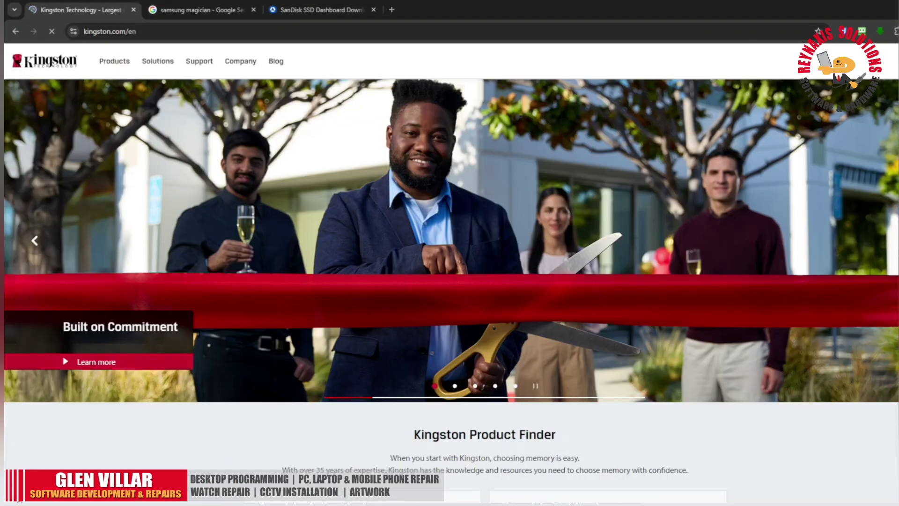
{"action": "left_click", "coordinate": [833, 61]}
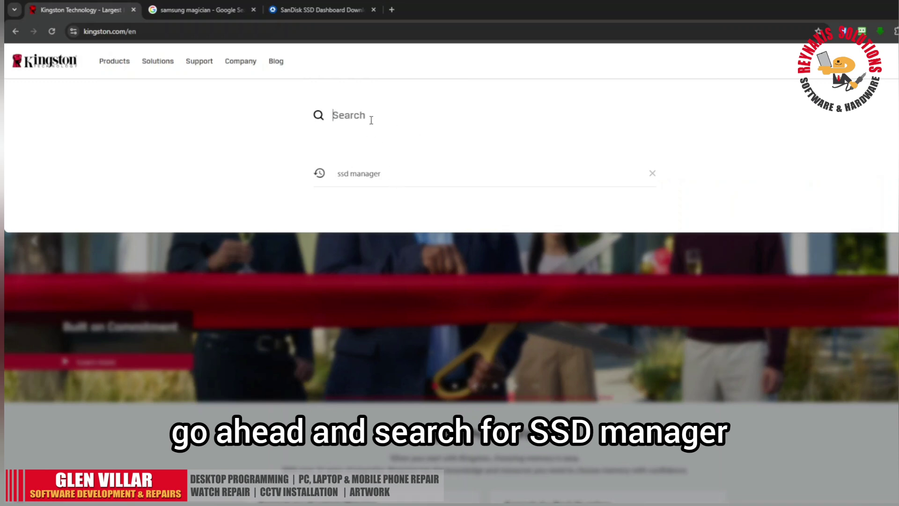
{"action": "type", "text": "ssd mana"}
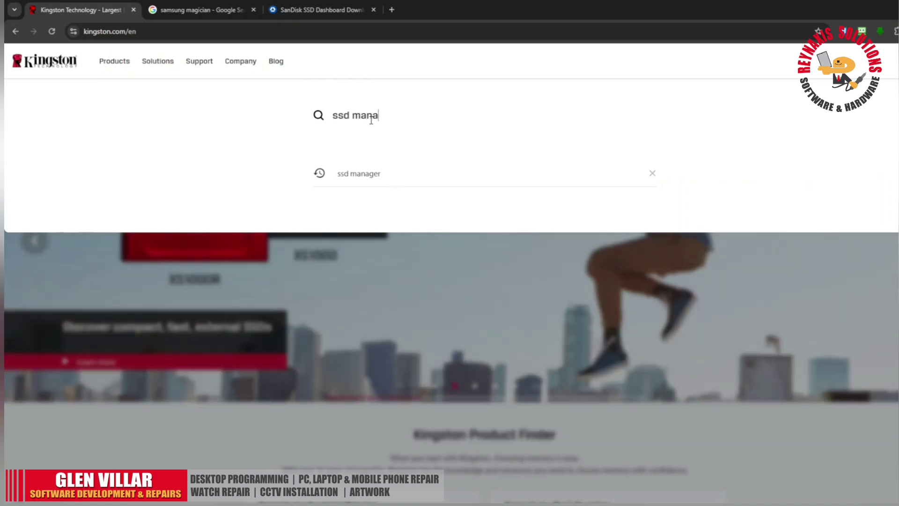
{"action": "type", "text": "ger"}
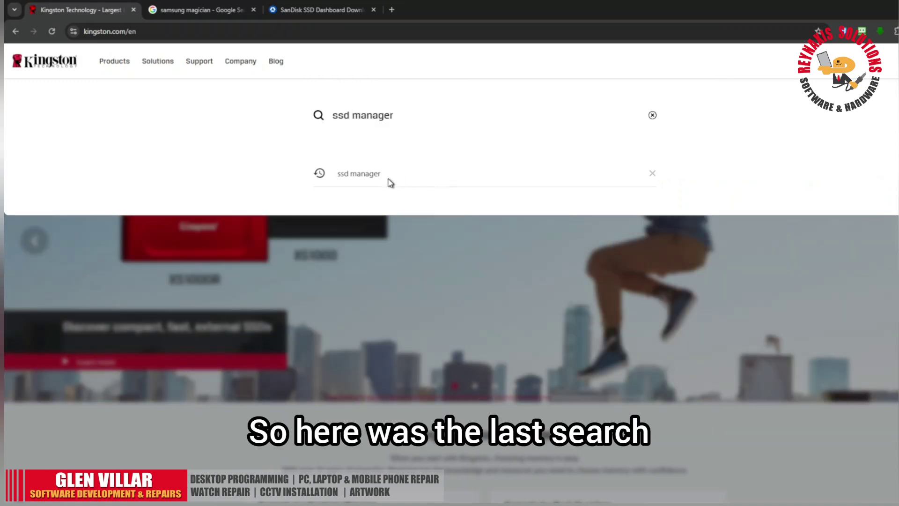
{"action": "left_click", "coordinate": [373, 181]}
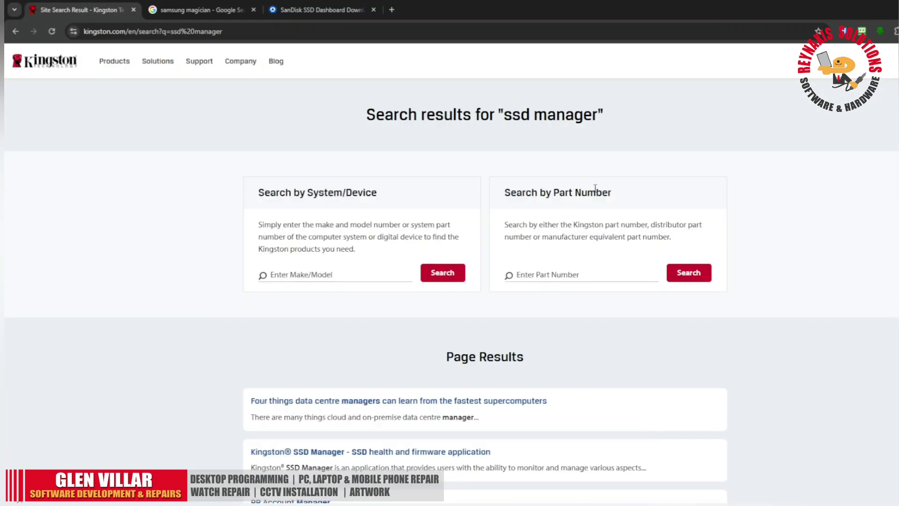
{"action": "scroll", "coordinate": [609, 327], "scroll_direction": "down", "scroll_amount": 1}
{"action": "scroll", "coordinate": [538, 412], "scroll_direction": "down", "scroll_amount": 1}
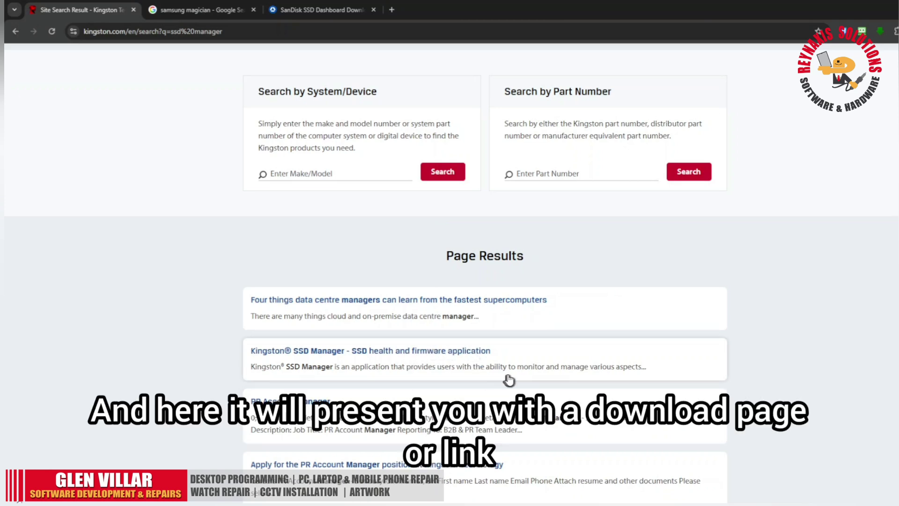
Open the Kingston SSD Manager product page and scroll down to its download links.
{"action": "left_click", "coordinate": [385, 353]}
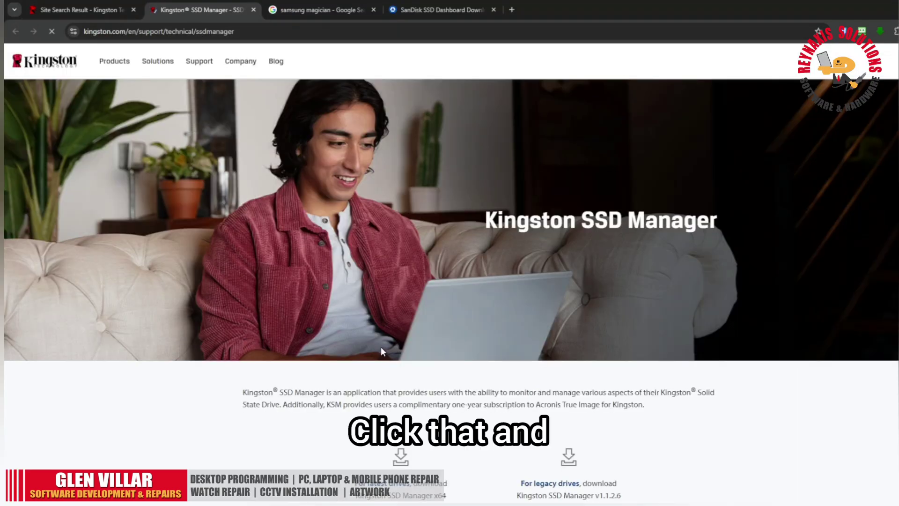
{"action": "scroll", "coordinate": [377, 356], "scroll_direction": "down", "scroll_amount": 3}
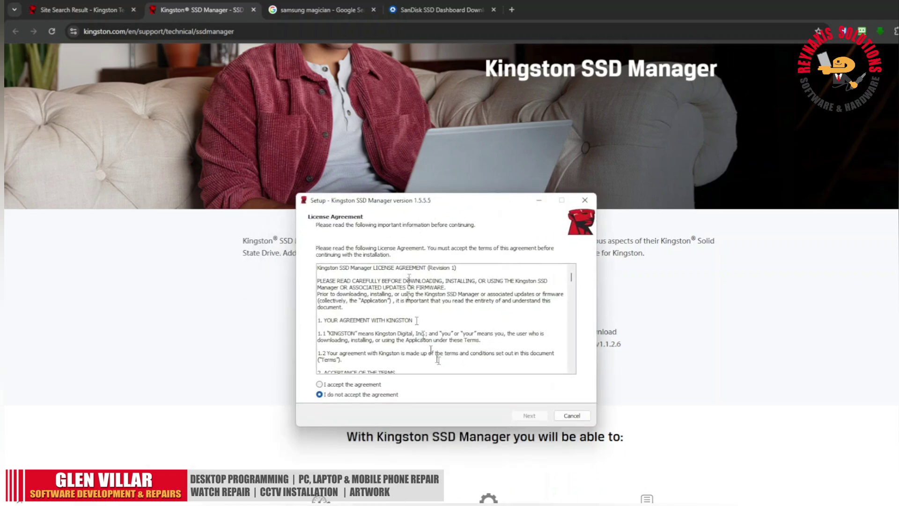
Accept the license, keep default folders, add a desktop shortcut, install and launch Kingston SSD Manager.
{"action": "left_click", "coordinate": [381, 387]}
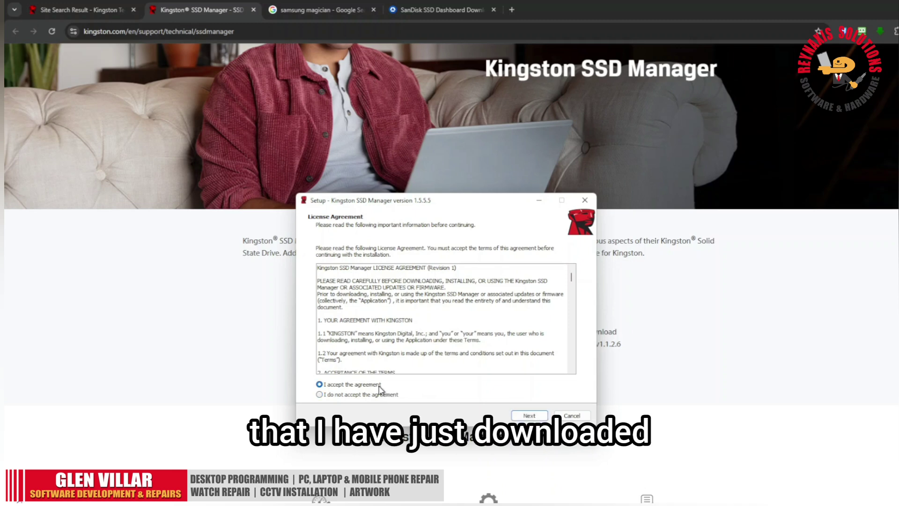
{"action": "left_click", "coordinate": [541, 416]}
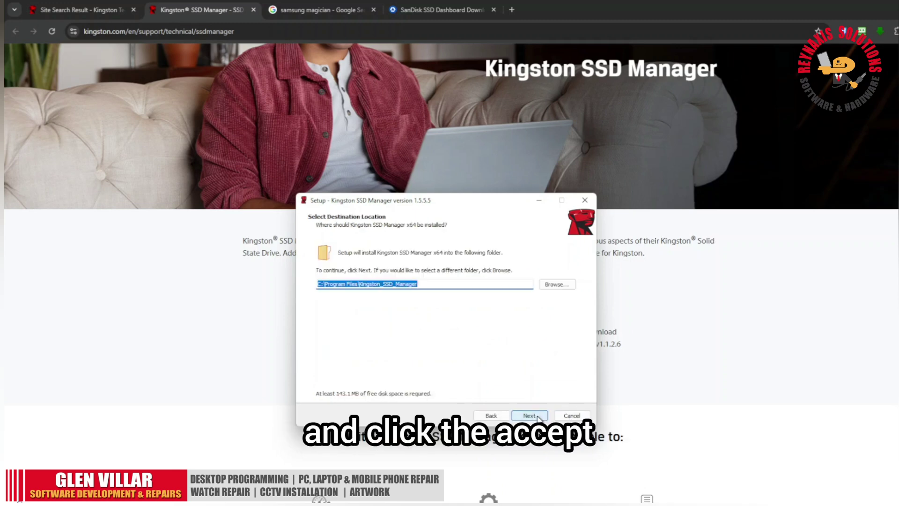
{"action": "left_click", "coordinate": [539, 416]}
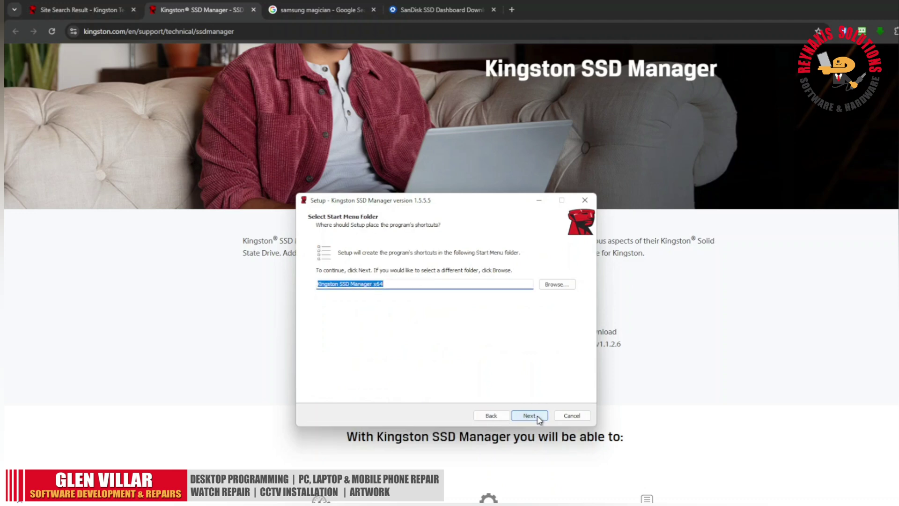
{"action": "left_click", "coordinate": [538, 416]}
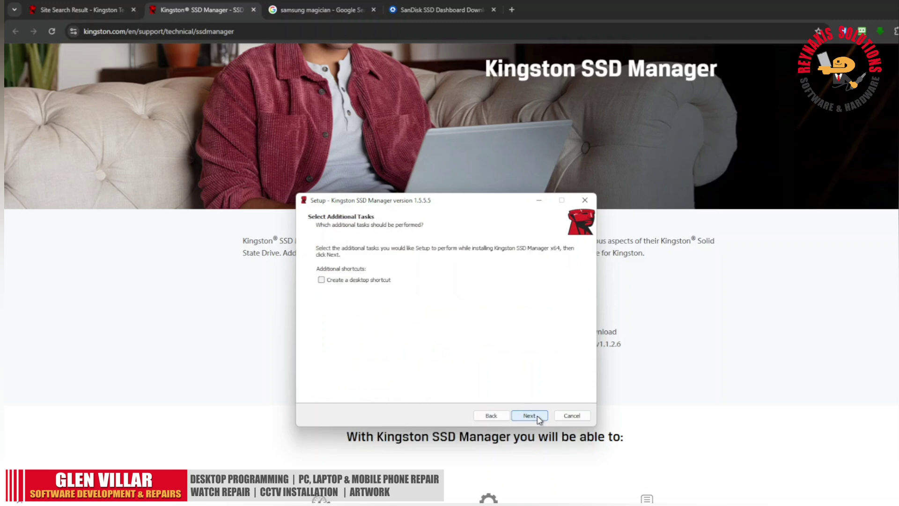
{"action": "left_click", "coordinate": [349, 281]}
{"action": "left_click", "coordinate": [532, 415]}
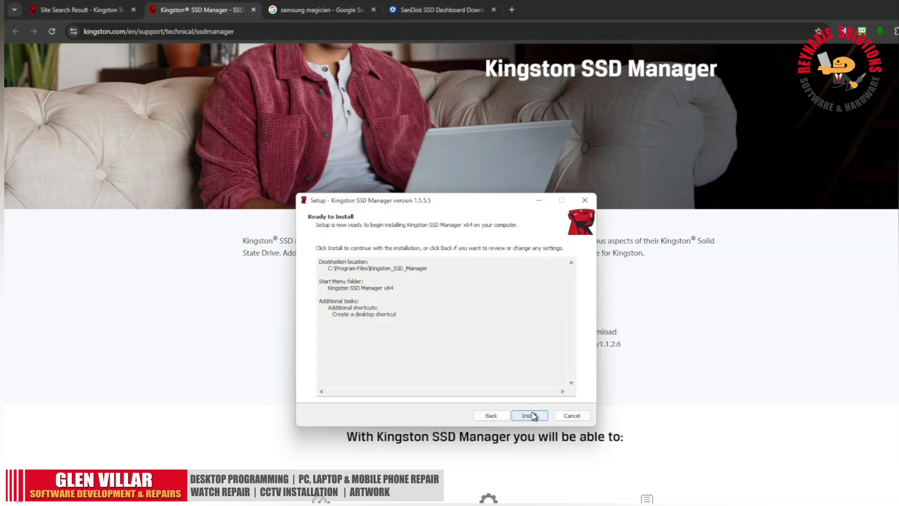
{"action": "left_click", "coordinate": [533, 415]}
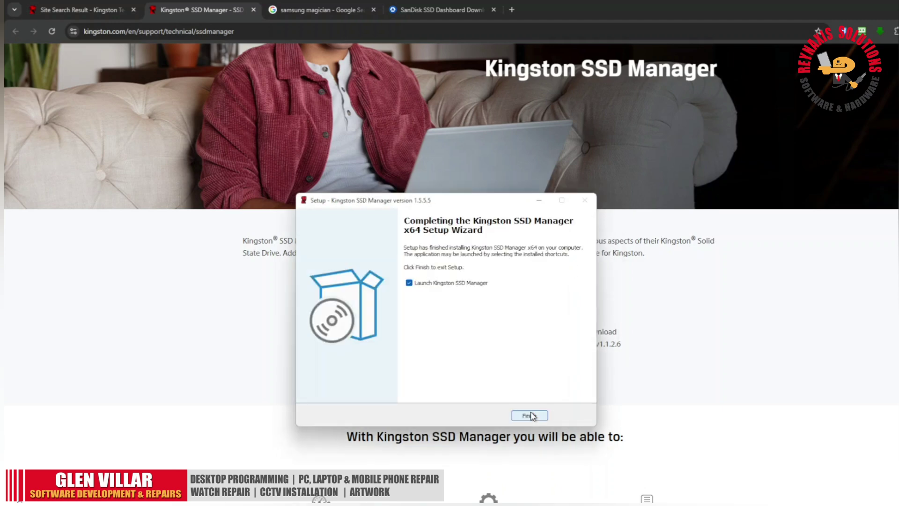
{"action": "left_click", "coordinate": [530, 415]}
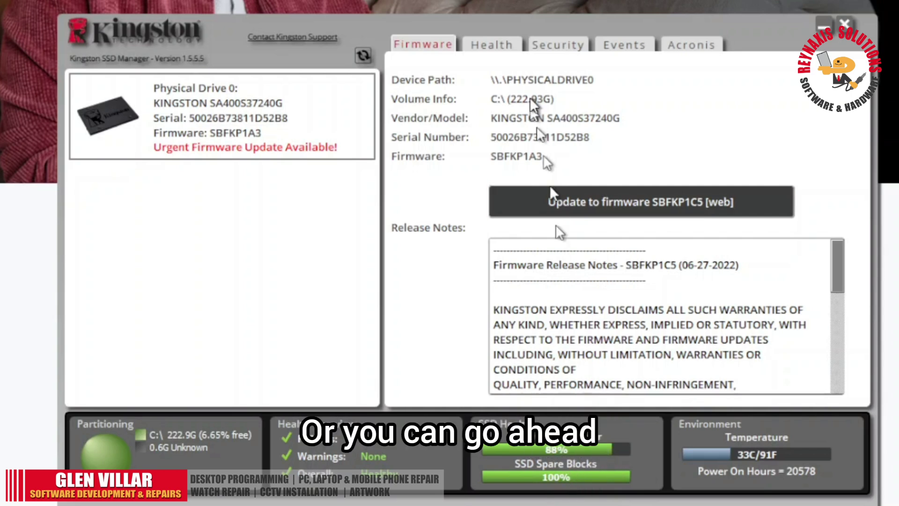
Switch to the Health tab to view the SA400S37240G drive's SMART attributes.
{"action": "left_click", "coordinate": [488, 43]}
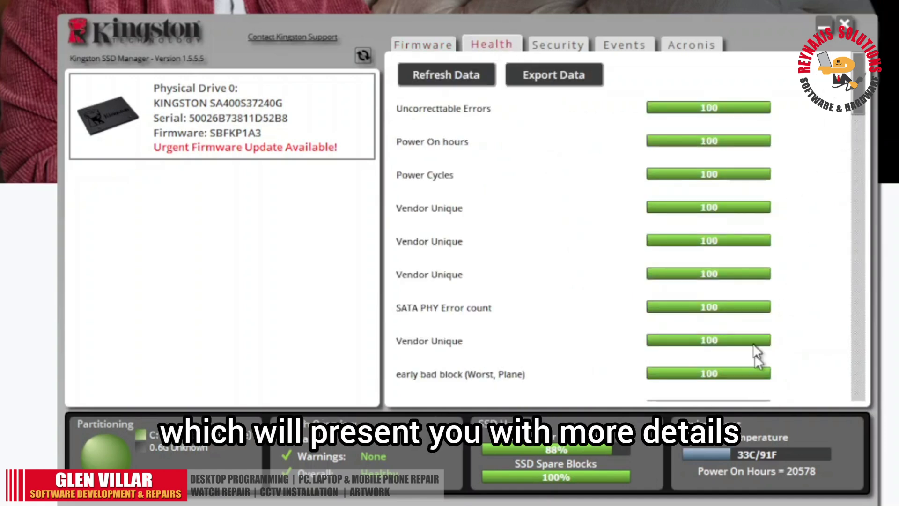
Refresh the health data and scroll to Current Temp 34 and SSD Wear Indicator 88.
{"action": "scroll", "coordinate": [754, 353], "scroll_direction": "down", "scroll_amount": 5}
{"action": "scroll", "coordinate": [751, 343], "scroll_direction": "up", "scroll_amount": 5}
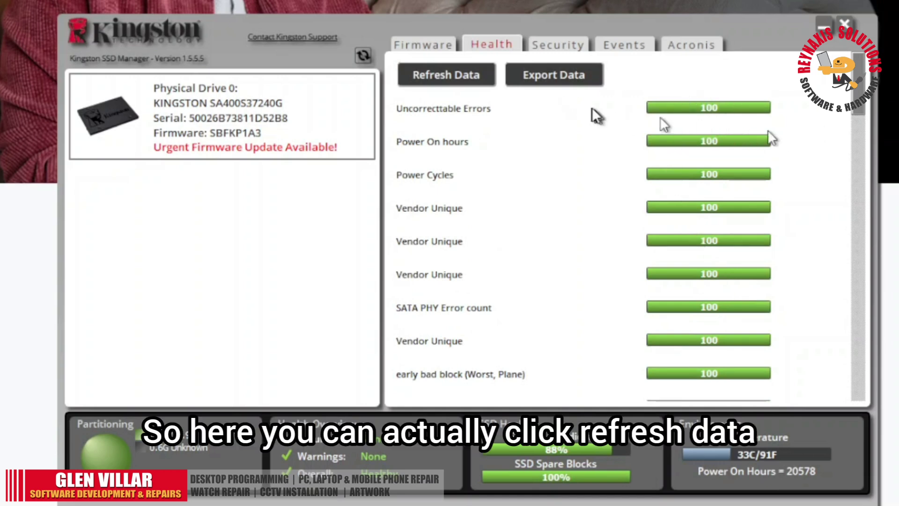
{"action": "left_click", "coordinate": [446, 78]}
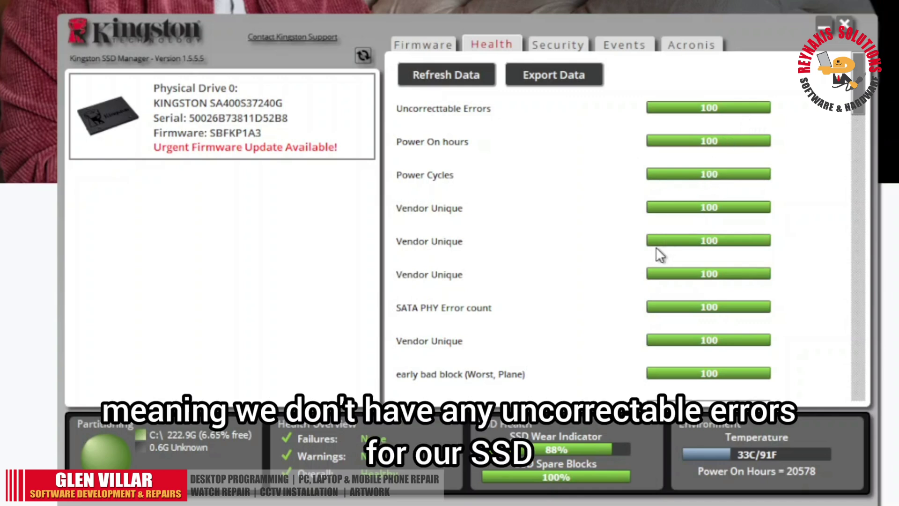
{"action": "scroll", "coordinate": [660, 261], "scroll_direction": "down", "scroll_amount": 5}
{"action": "scroll", "coordinate": [768, 302], "scroll_direction": "down", "scroll_amount": 3}
{"action": "scroll", "coordinate": [766, 276], "scroll_direction": "up", "scroll_amount": 1}
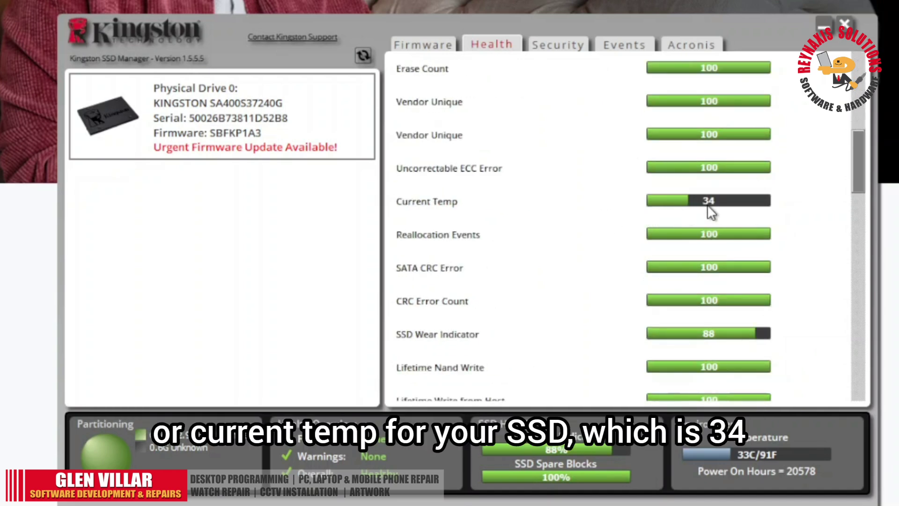
{"action": "scroll", "coordinate": [726, 220], "scroll_direction": "up", "scroll_amount": 2}
{"action": "scroll", "coordinate": [737, 271], "scroll_direction": "down", "scroll_amount": 1}
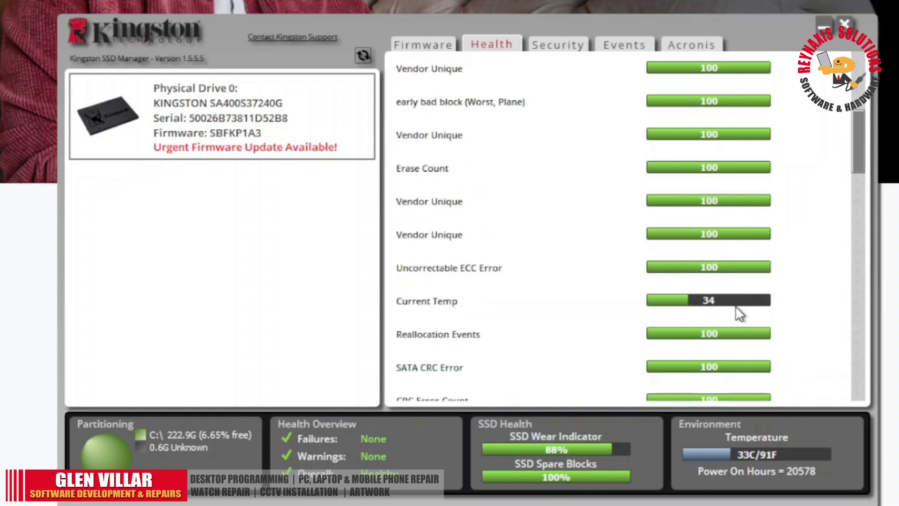
{"action": "scroll", "coordinate": [738, 313], "scroll_direction": "down", "scroll_amount": 1}
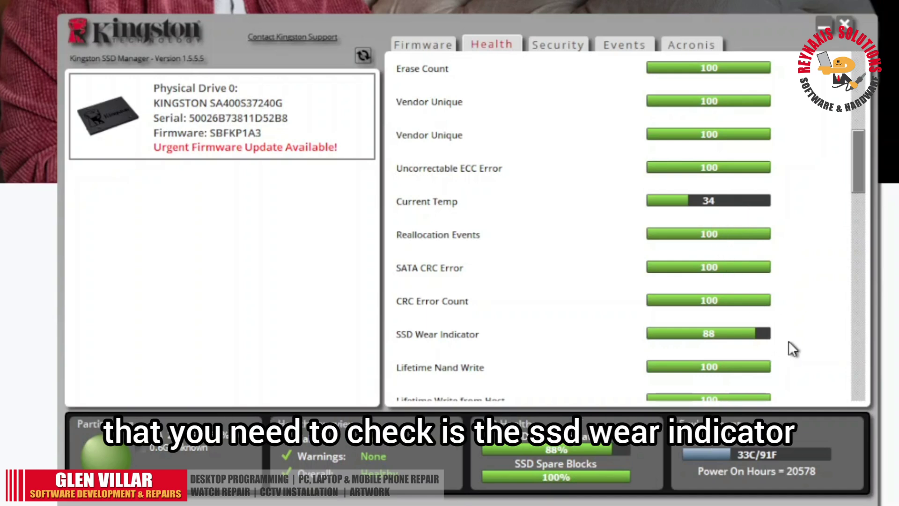
{"action": "scroll", "coordinate": [788, 341], "scroll_direction": "down", "scroll_amount": 1}
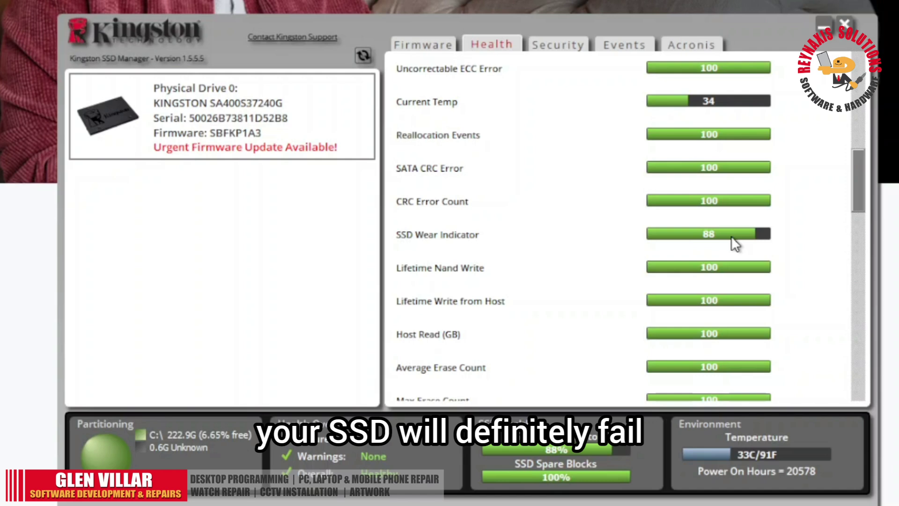
{"action": "scroll", "coordinate": [731, 235], "scroll_direction": "down", "scroll_amount": 2}
{"action": "scroll", "coordinate": [749, 257], "scroll_direction": "down", "scroll_amount": 1}
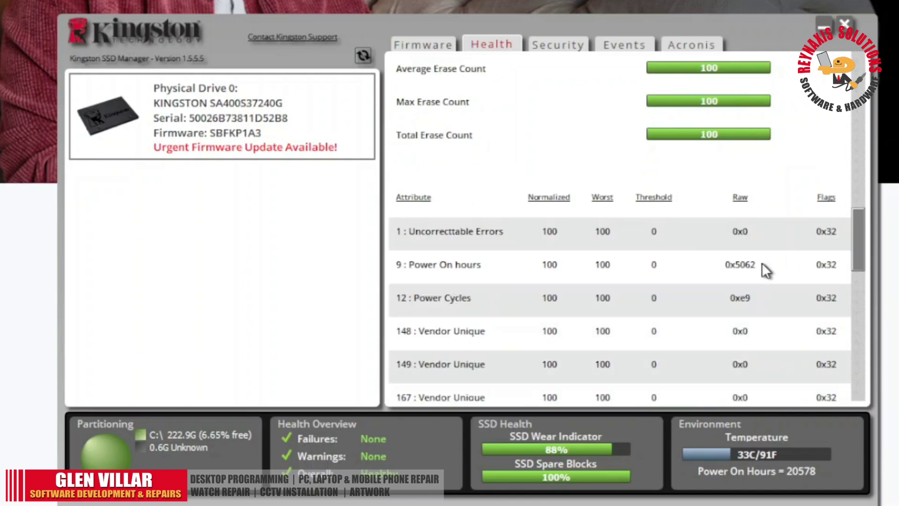
{"action": "scroll", "coordinate": [763, 281], "scroll_direction": "down", "scroll_amount": 10}
{"action": "scroll", "coordinate": [767, 319], "scroll_direction": "up", "scroll_amount": 20}
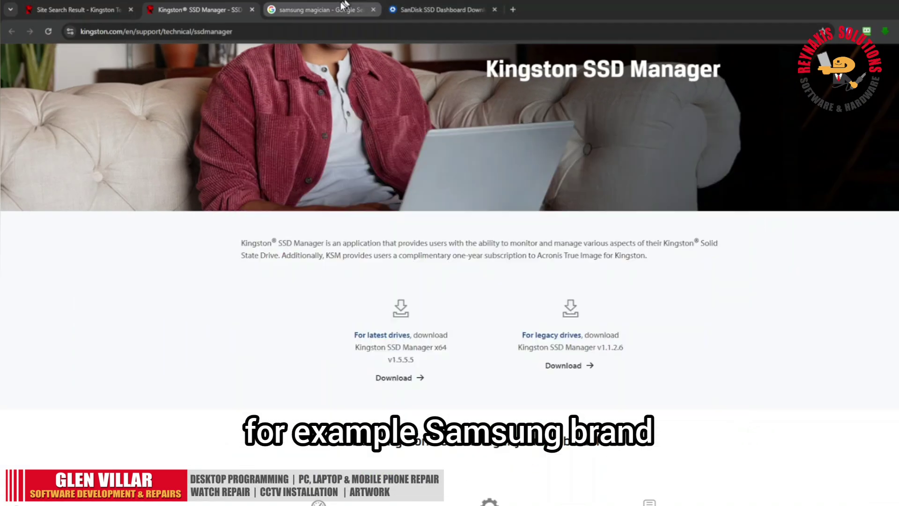
View Samsung's Magician Software 8.3 download page, then the TechSpot SanDisk SSD Dashboard 5.0.2.3 page.
{"action": "left_click", "coordinate": [340, 7]}
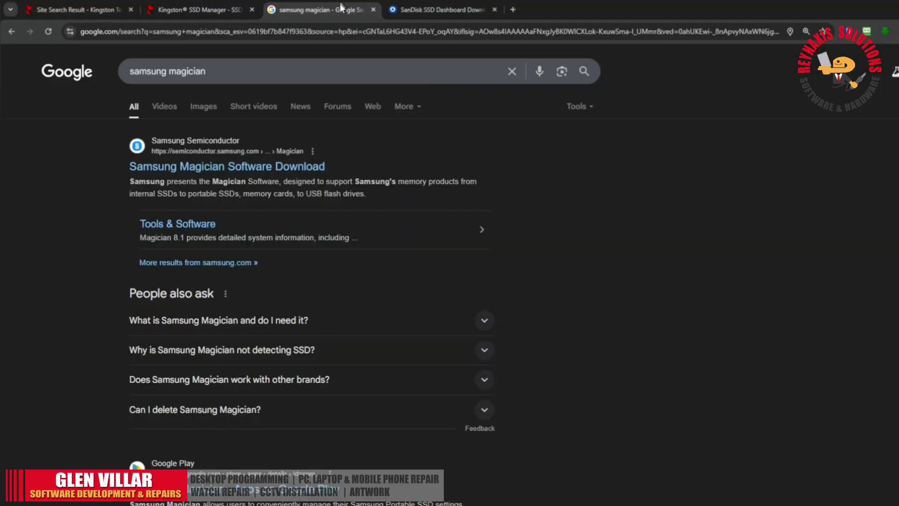
{"action": "left_click", "coordinate": [251, 173]}
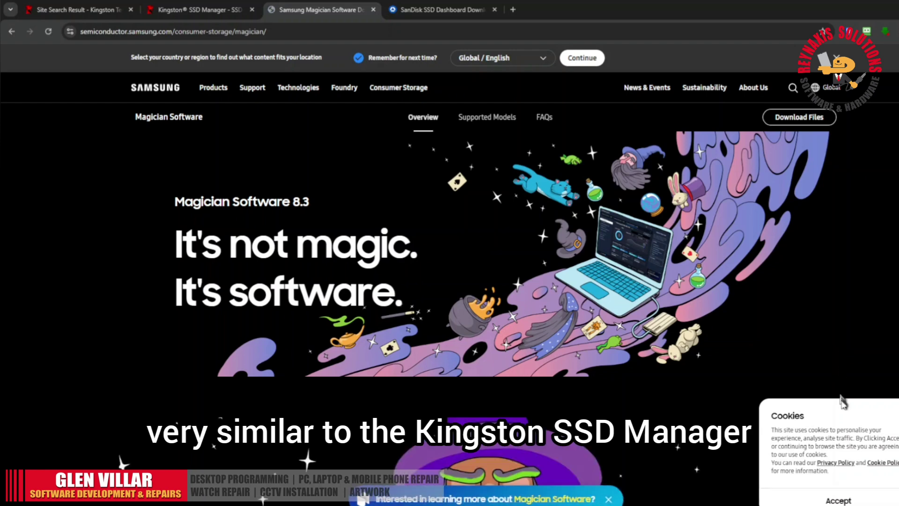
{"action": "scroll", "coordinate": [609, 281], "scroll_direction": "down", "scroll_amount": 2}
{"action": "scroll", "coordinate": [393, 157], "scroll_direction": "up", "scroll_amount": 2}
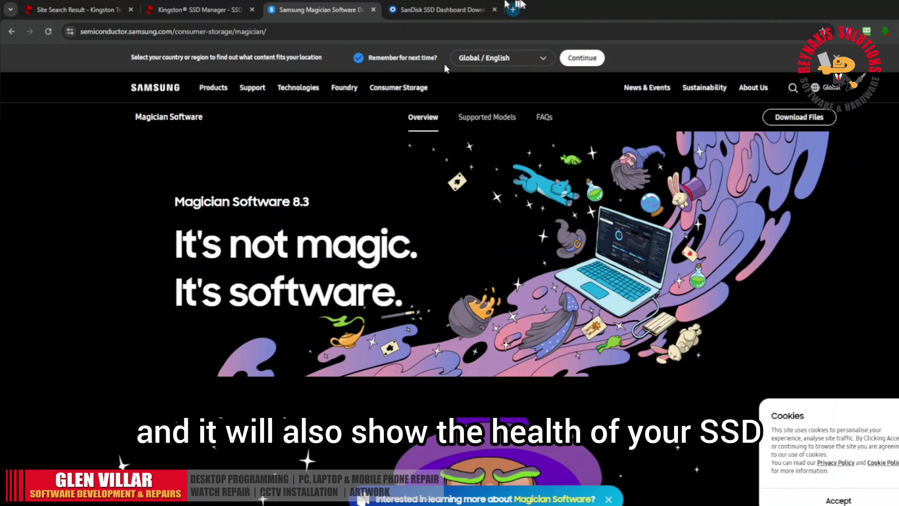
{"action": "left_click", "coordinate": [435, 11]}
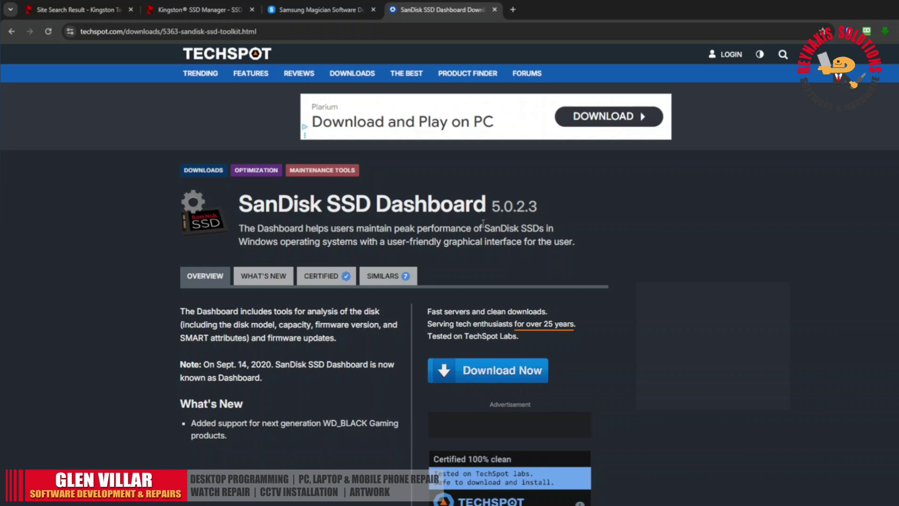
Back in Kingston SSD Manager, go through Security to the Acronis tab offering Acronis True Image for Kingston.
{"action": "left_click", "coordinate": [111, 11]}
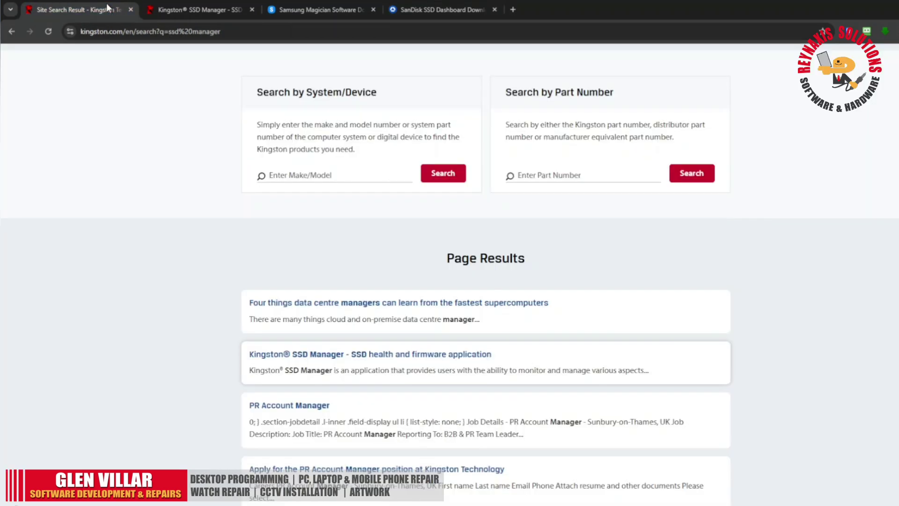
{"action": "left_click", "coordinate": [187, 10]}
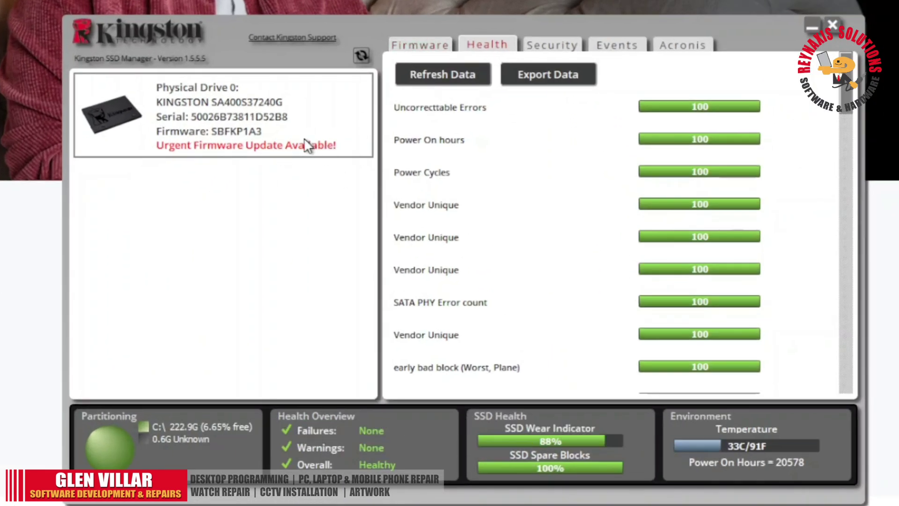
{"action": "left_click", "coordinate": [577, 43]}
{"action": "left_click", "coordinate": [691, 47]}
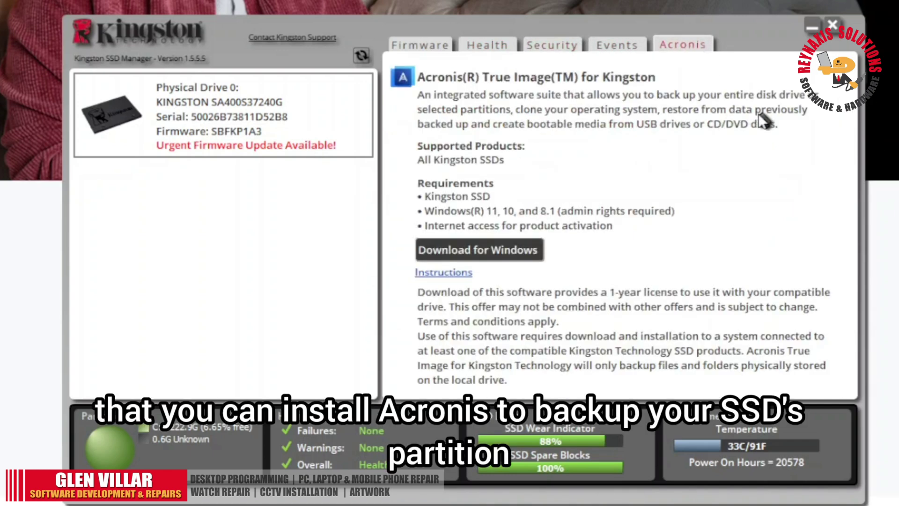